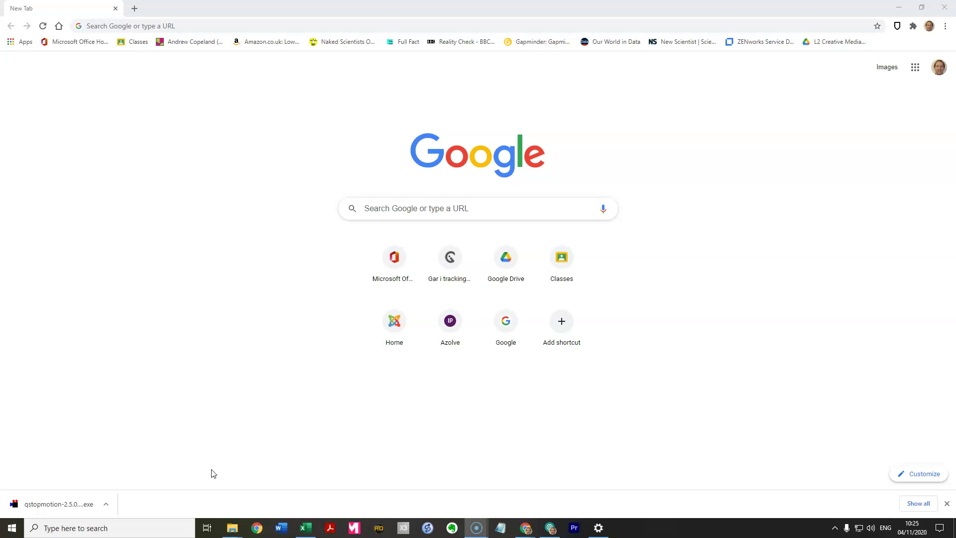
- Google 'qstopmotion' in Chrome and open the qStopMotion home page at qstopmotion.org
{"action": "left_click", "coordinate": [213, 460]}
{"action": "left_click", "coordinate": [228, 405]}
{"action": "left_click", "coordinate": [194, 26]}
{"action": "left_click", "coordinate": [177, 50]}
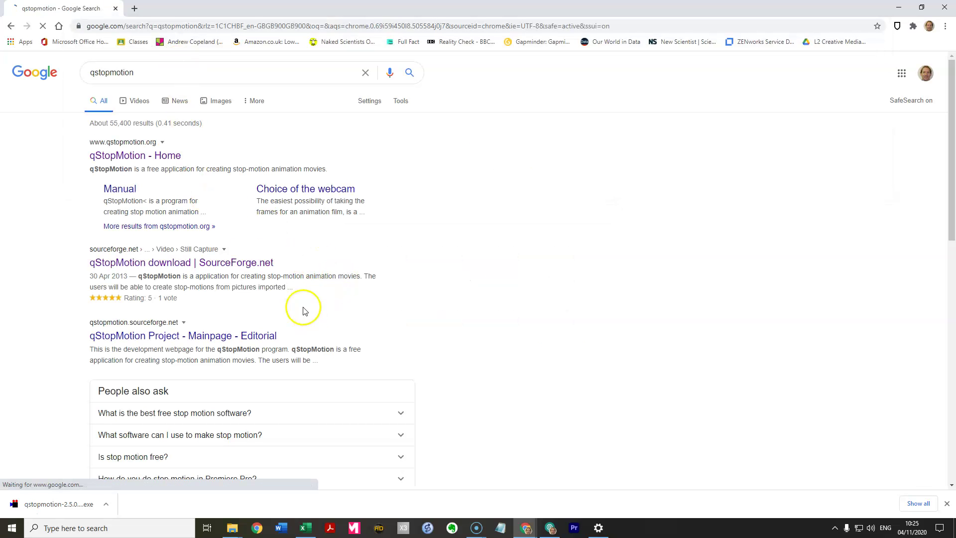
{"action": "left_click", "coordinate": [162, 156]}
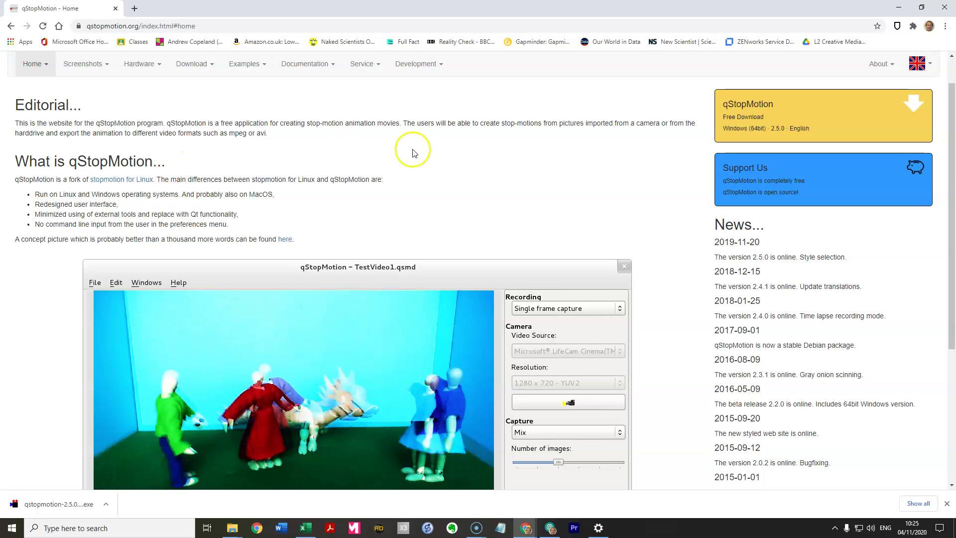
- Start the qstopmotion-2.5.0-win64.exe download from SourceForge via the Free Download box
{"action": "left_click", "coordinate": [759, 123]}
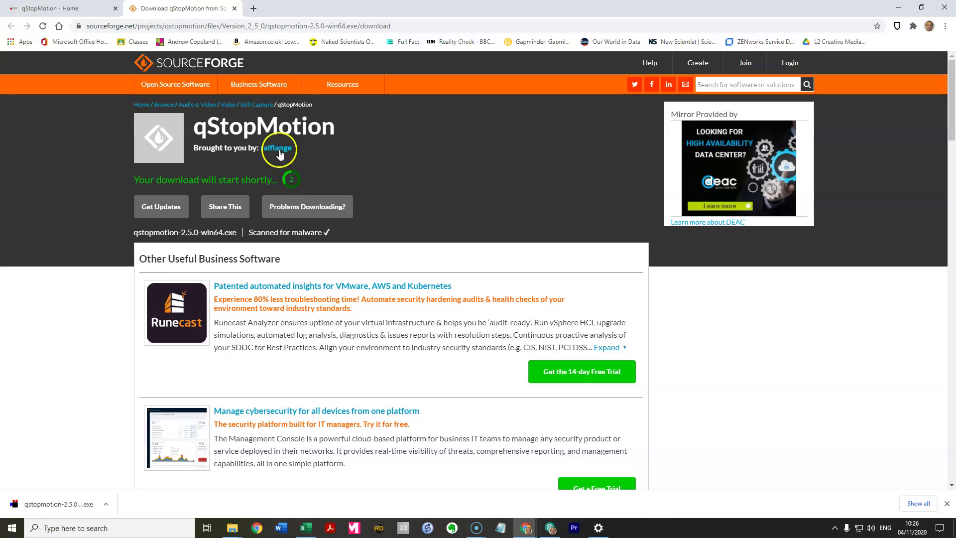
{"action": "left_click", "coordinate": [281, 133]}
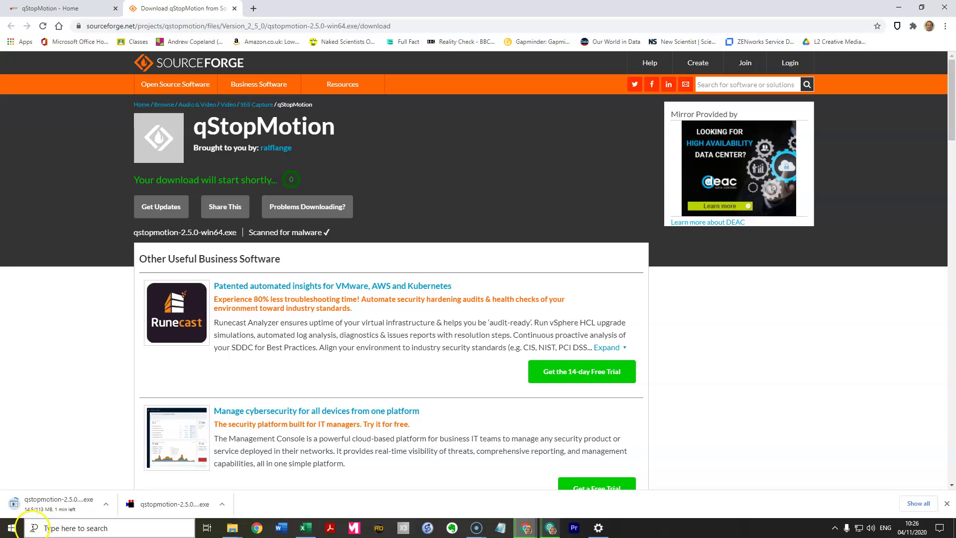
- Open the options menu of the second qstopmotion-2.5.0-win64 download to reach Show in folder
{"action": "left_click", "coordinate": [20, 519]}
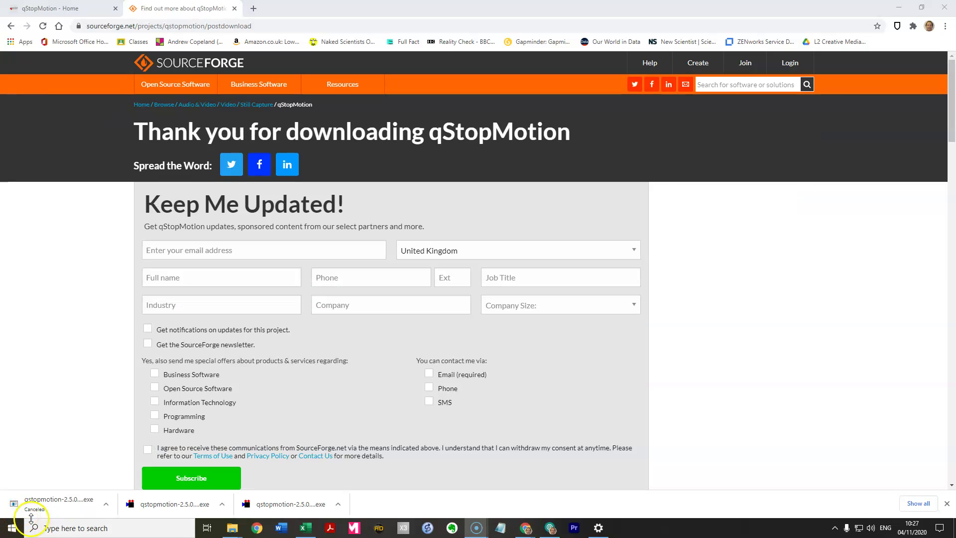
{"action": "left_click", "coordinate": [180, 505]}
{"action": "left_click", "coordinate": [185, 510]}
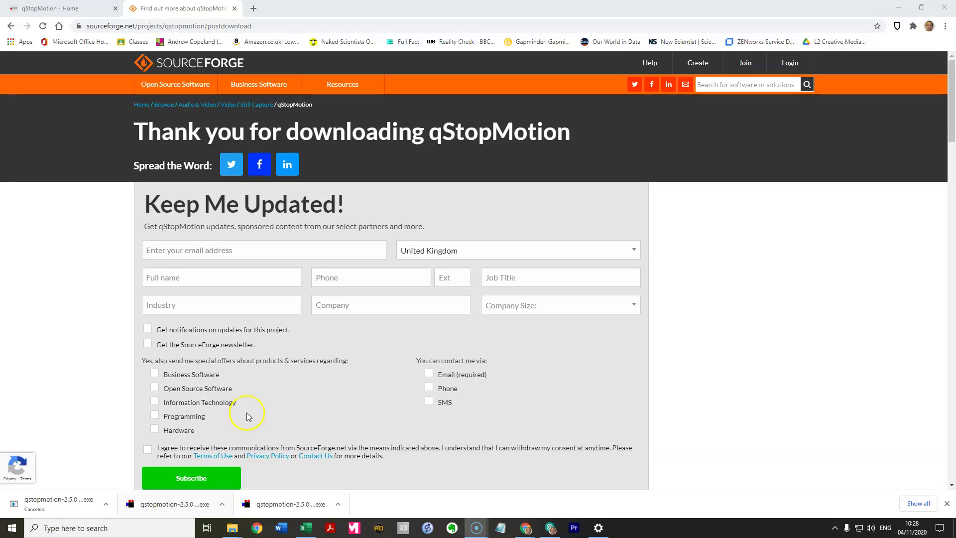
{"action": "left_click", "coordinate": [224, 506]}
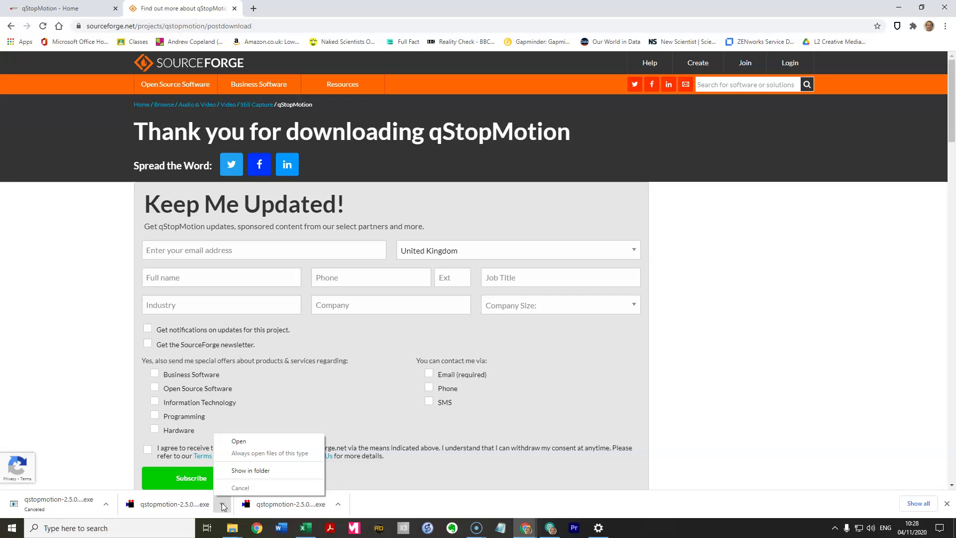
{"action": "left_click", "coordinate": [258, 471]}
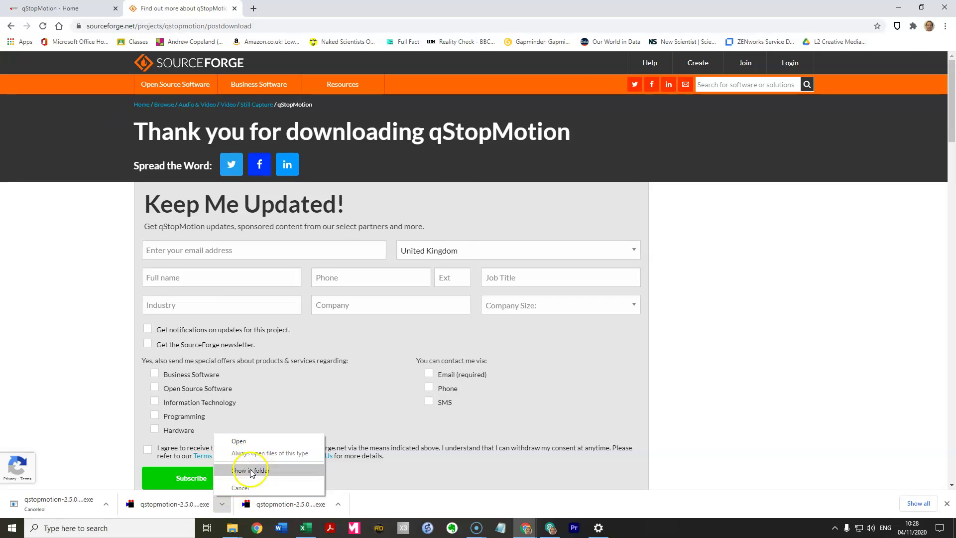
- Reveal the installer in Downloads, centre the Explorer window, and select qstopmotion-2.5.0-win64
{"action": "left_click", "coordinate": [256, 470]}
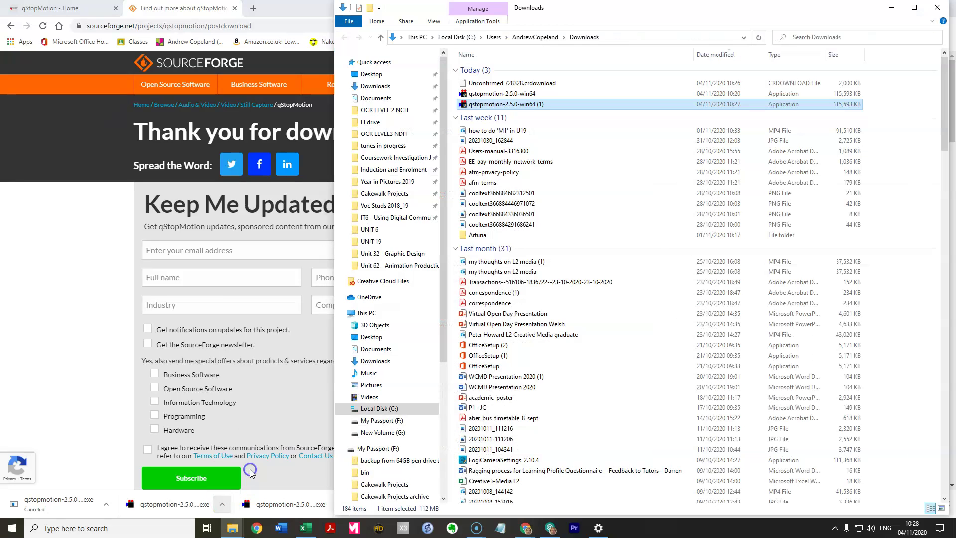
{"action": "double_click", "coordinate": [508, 95]}
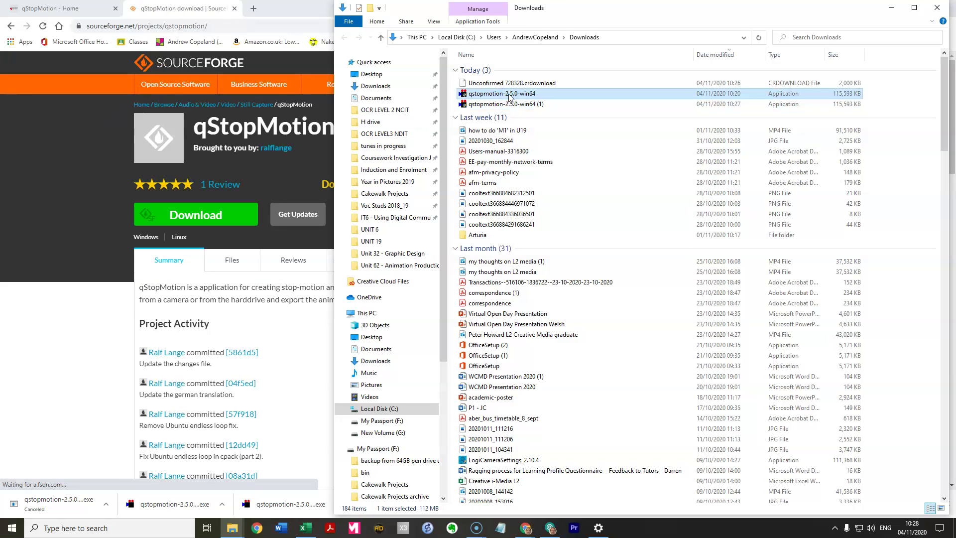
{"action": "left_click_drag", "start_coordinate": [612, 9], "coordinate": [432, 125]}
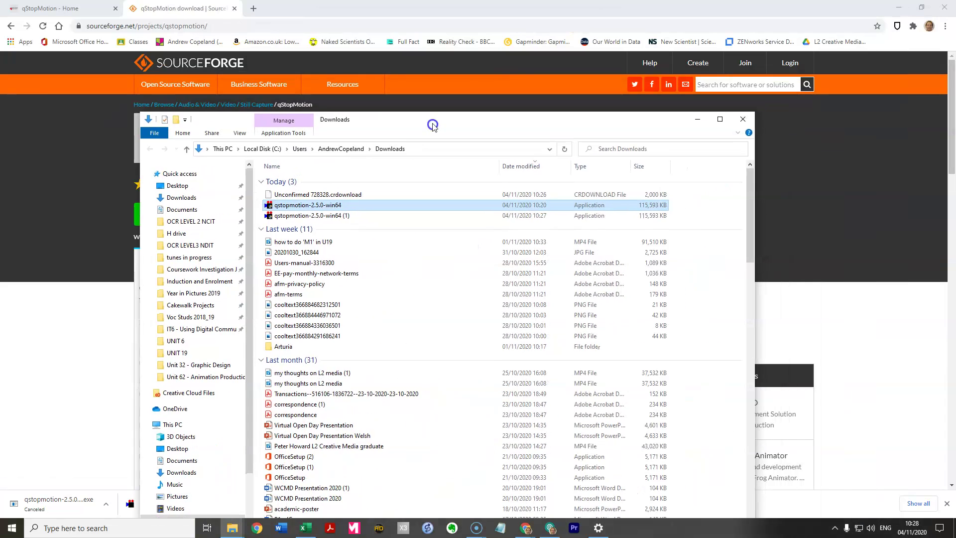
{"action": "left_click", "coordinate": [330, 206]}
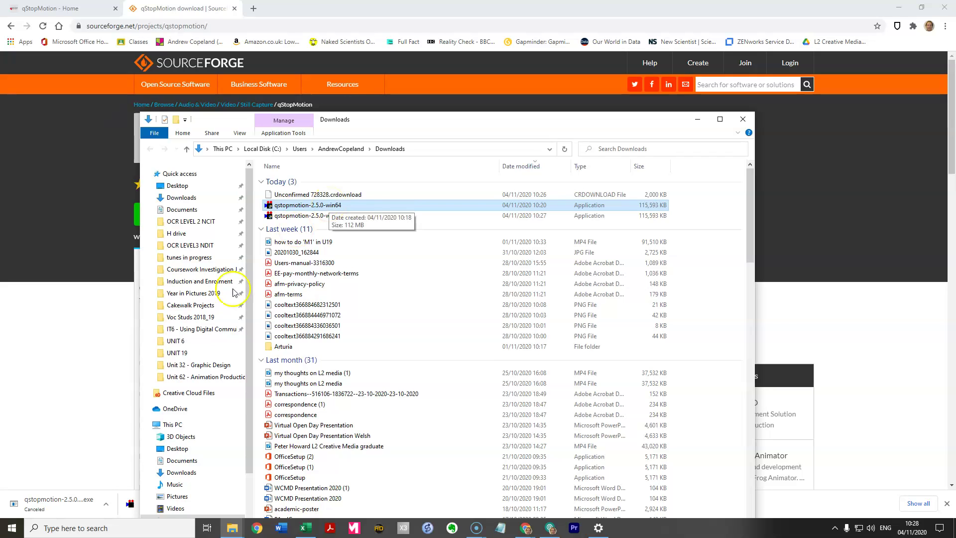
- Install qStopMotion 2.5.0 (Win64), accepting the GPL licence, default options, location and Start Menu folder
{"action": "double_click", "coordinate": [342, 210]}
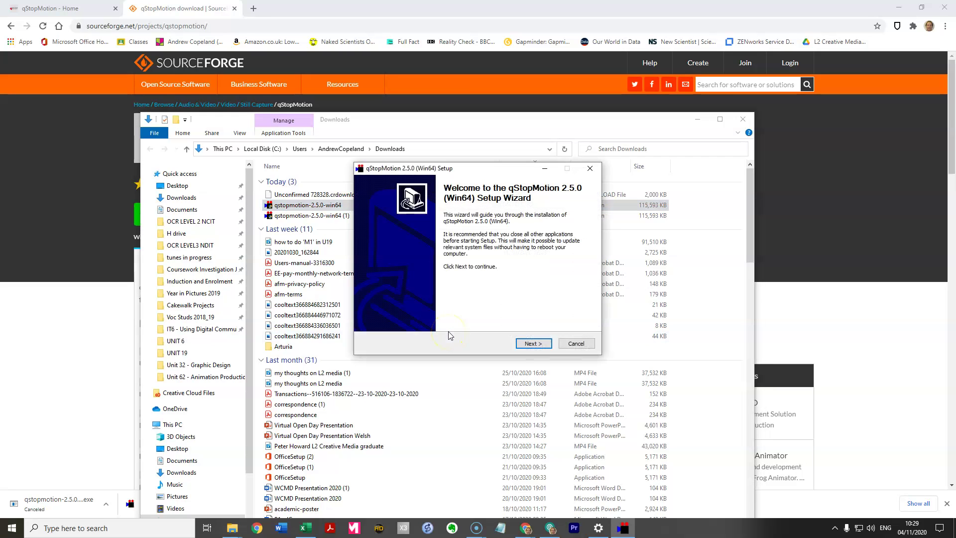
{"action": "left_click", "coordinate": [539, 344]}
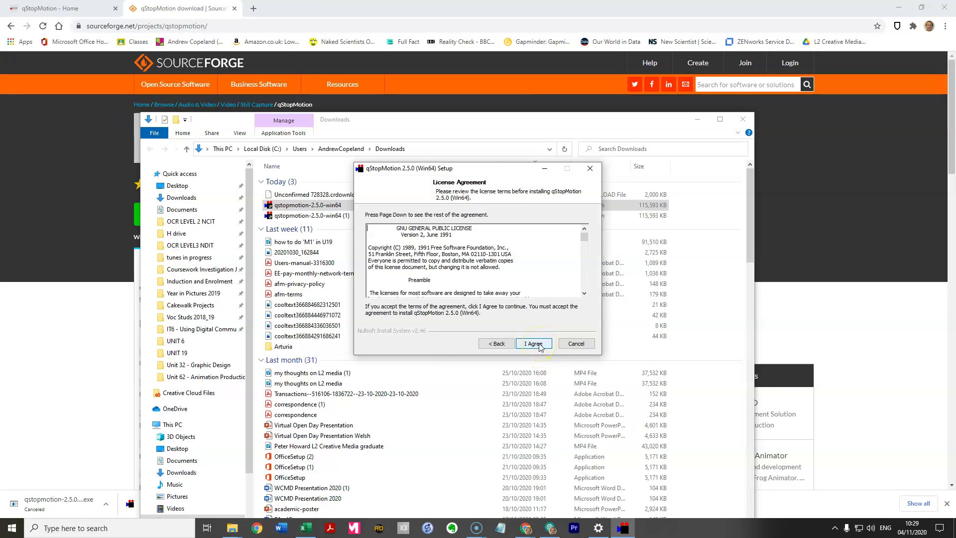
{"action": "left_click", "coordinate": [539, 346]}
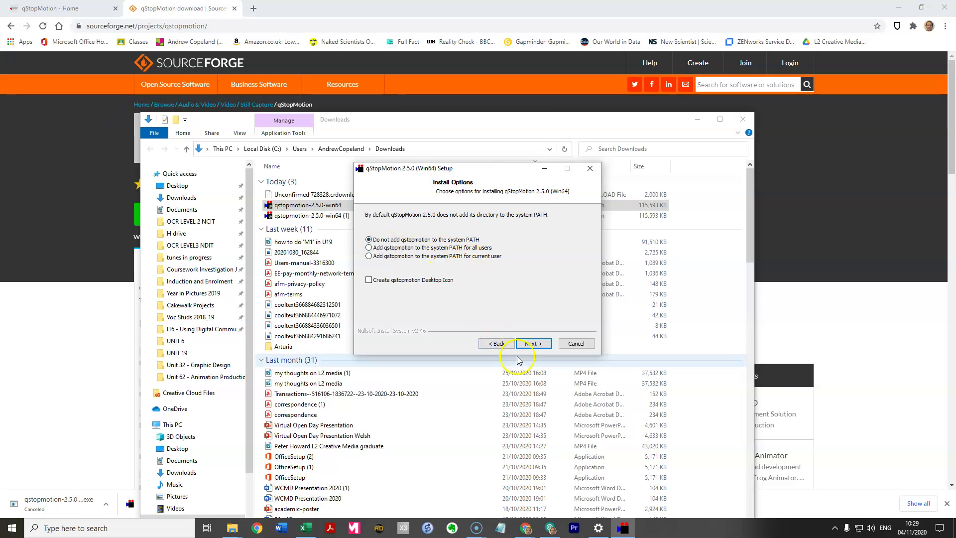
{"action": "left_click", "coordinate": [529, 342]}
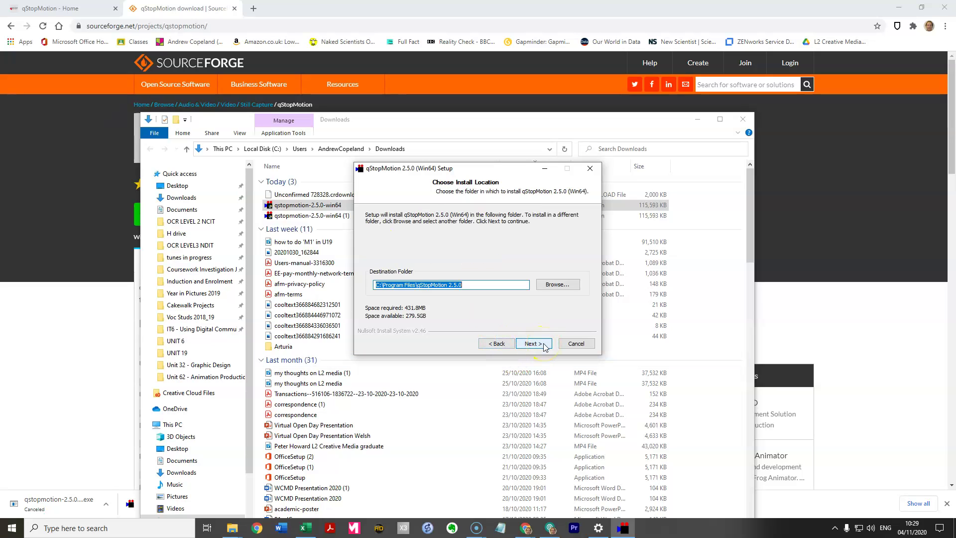
{"action": "left_click", "coordinate": [545, 347]}
{"action": "left_click", "coordinate": [534, 344]}
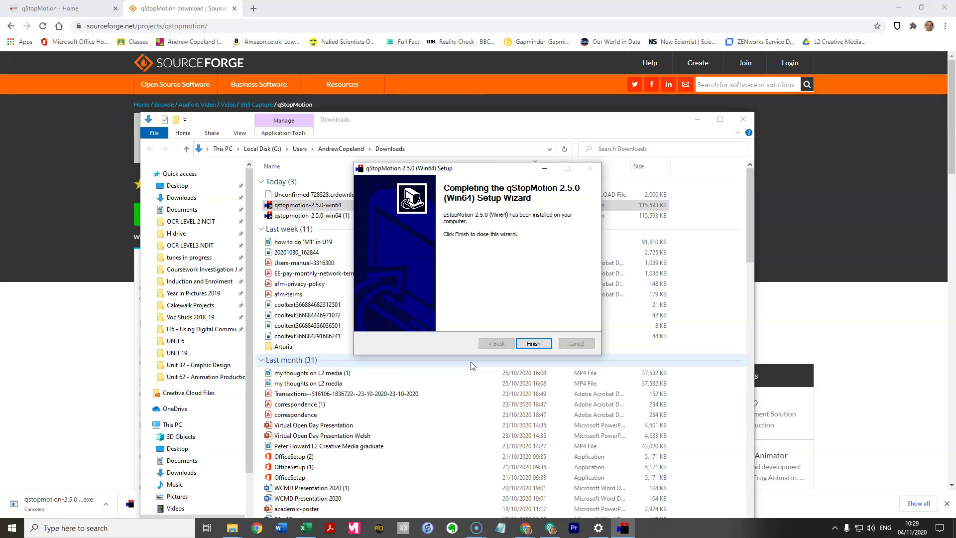
{"action": "left_click_drag", "start_coordinate": [517, 174], "coordinate": [484, 196]}
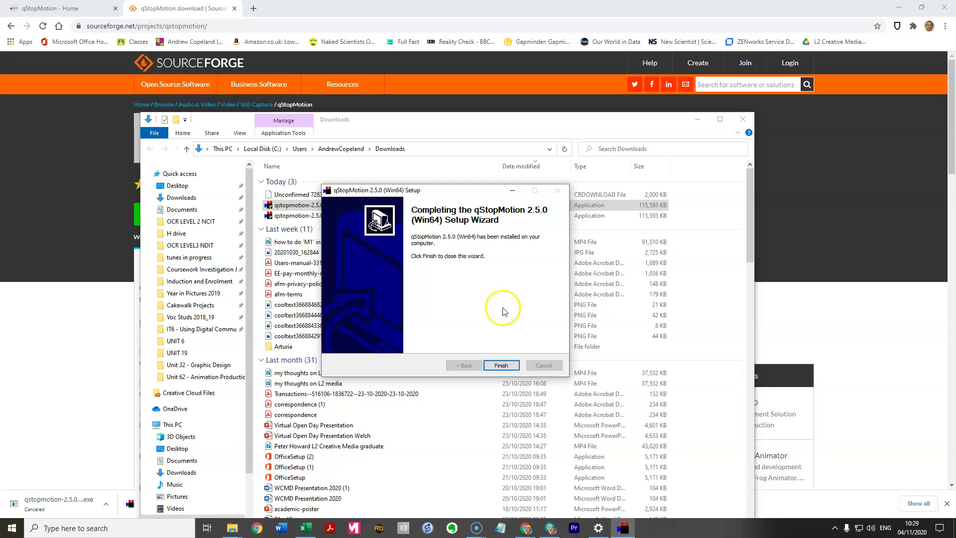
- Close the finished setup and launch qStopMotion by searching 'qstop' in Windows search
{"action": "left_click", "coordinate": [501, 365]}
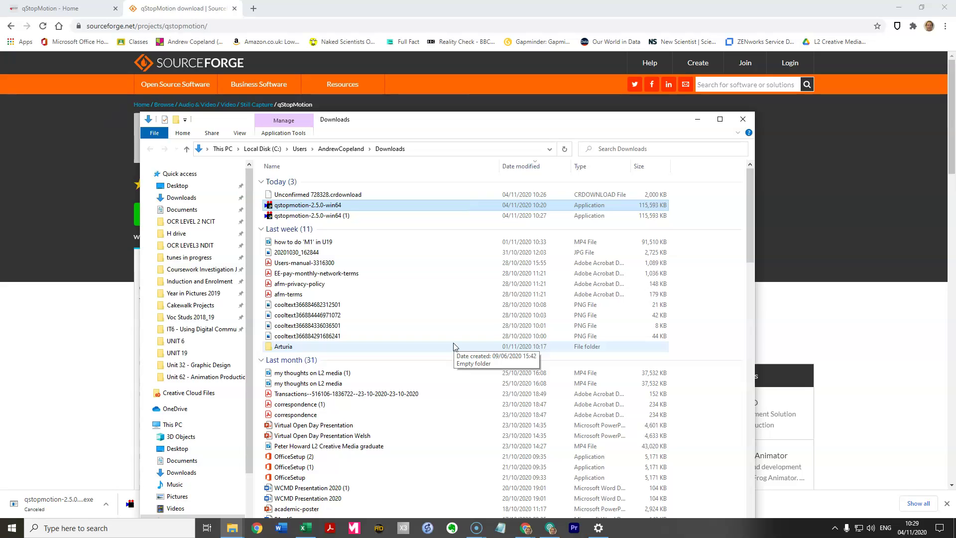
{"action": "left_click", "coordinate": [155, 529]}
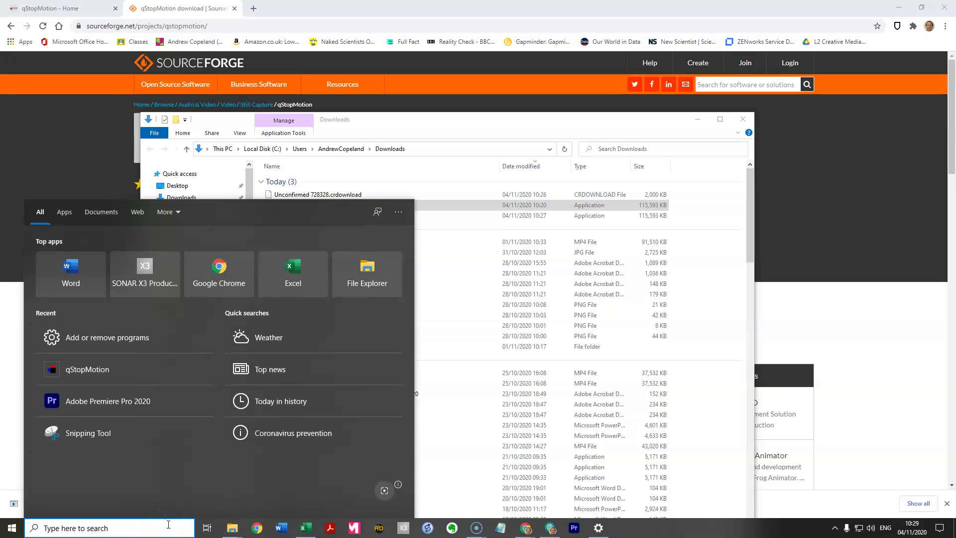
{"action": "type", "text": "qstop"}
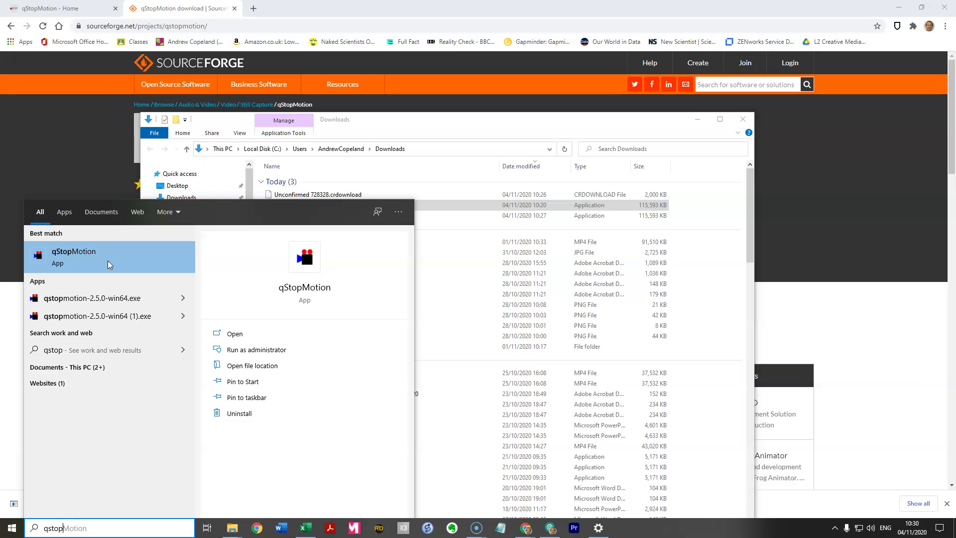
{"action": "left_click", "coordinate": [107, 261]}
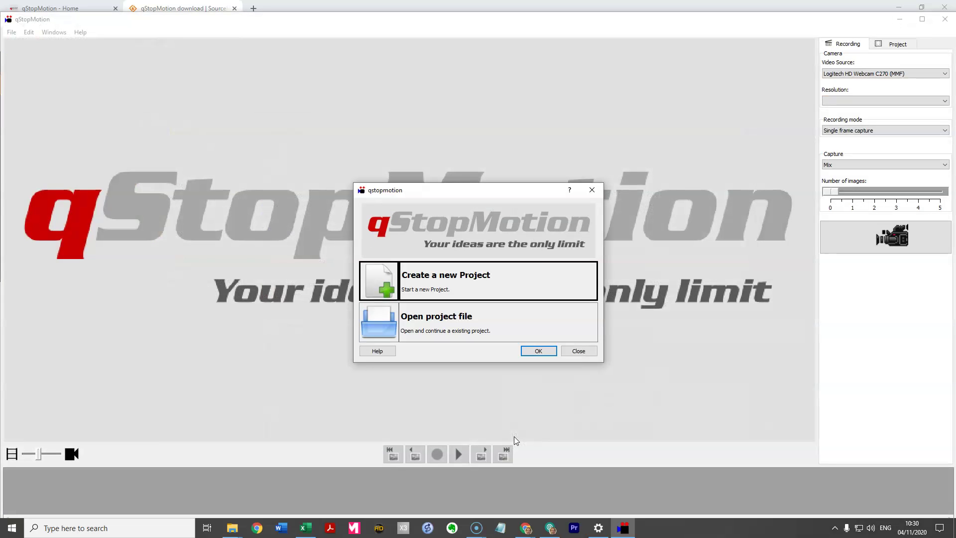
- Choose Create a new Project in the startup dialog to bring up Project Description
{"action": "left_click_drag", "start_coordinate": [521, 190], "coordinate": [499, 187]}
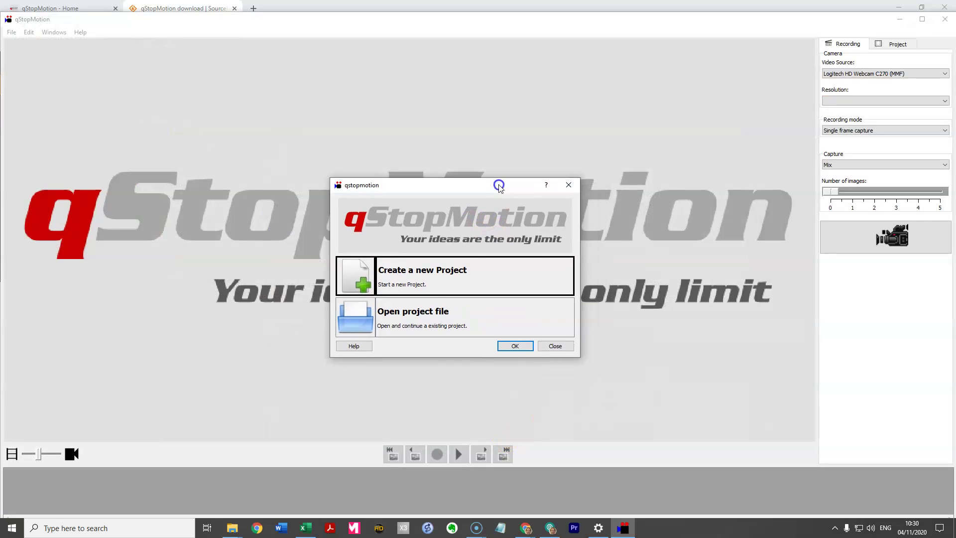
{"action": "left_click", "coordinate": [438, 318]}
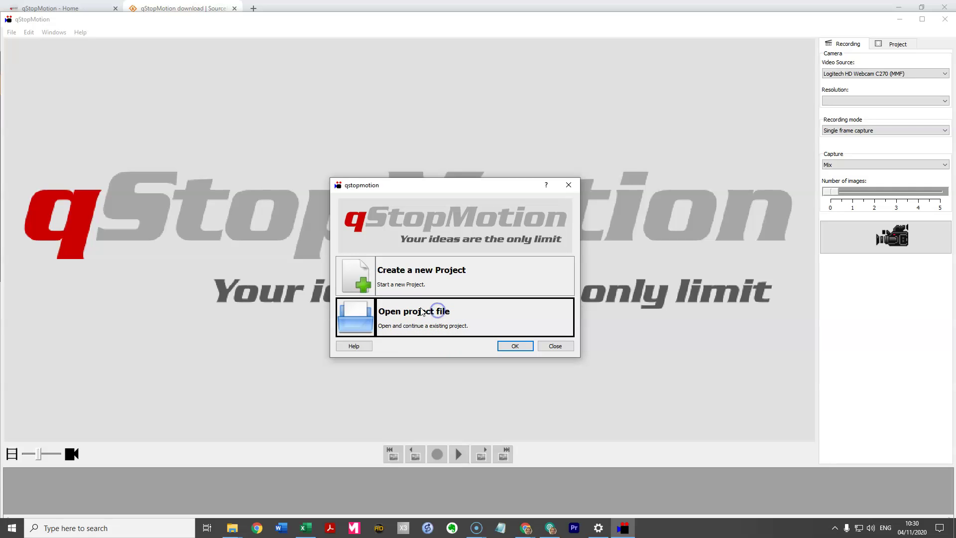
{"action": "left_click", "coordinate": [453, 283]}
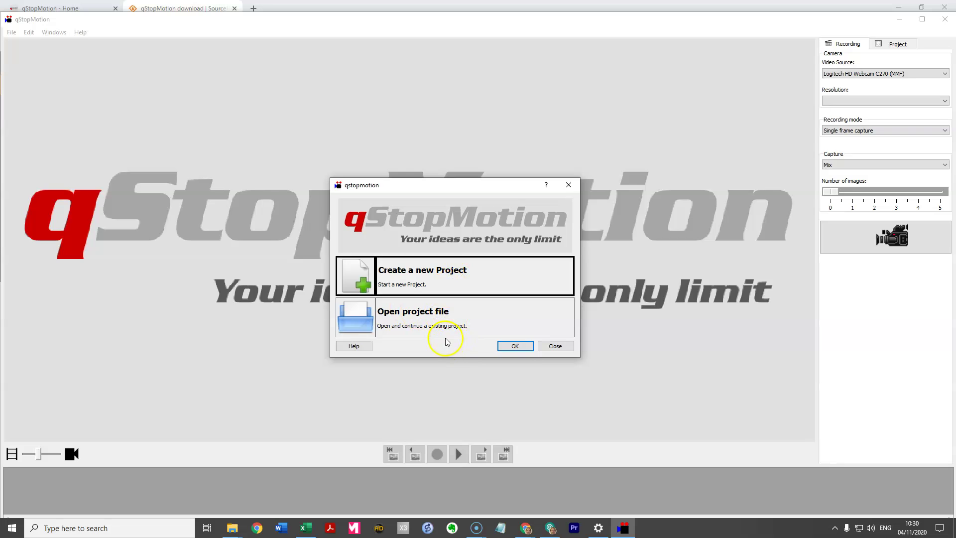
{"action": "left_click", "coordinate": [522, 348]}
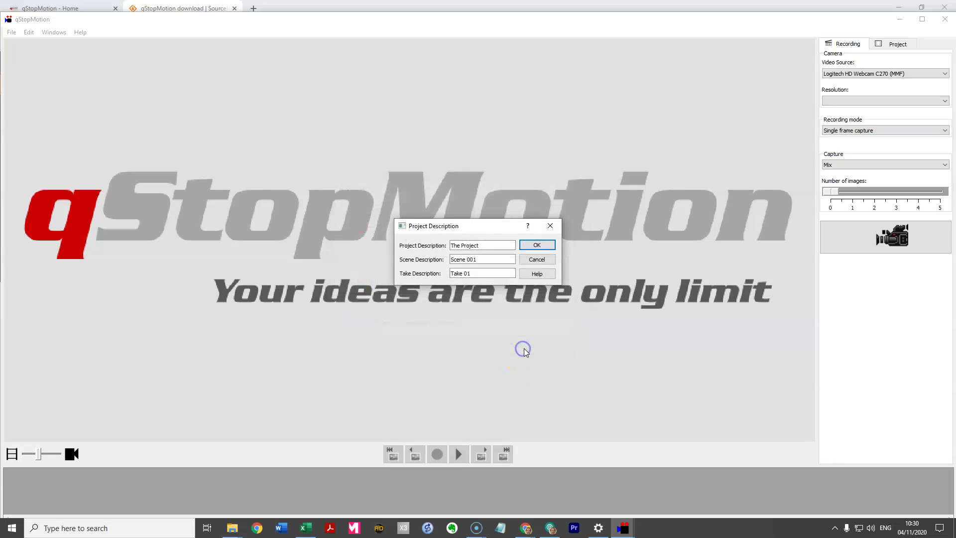
{"action": "left_click_drag", "start_coordinate": [481, 228], "coordinate": [447, 237]}
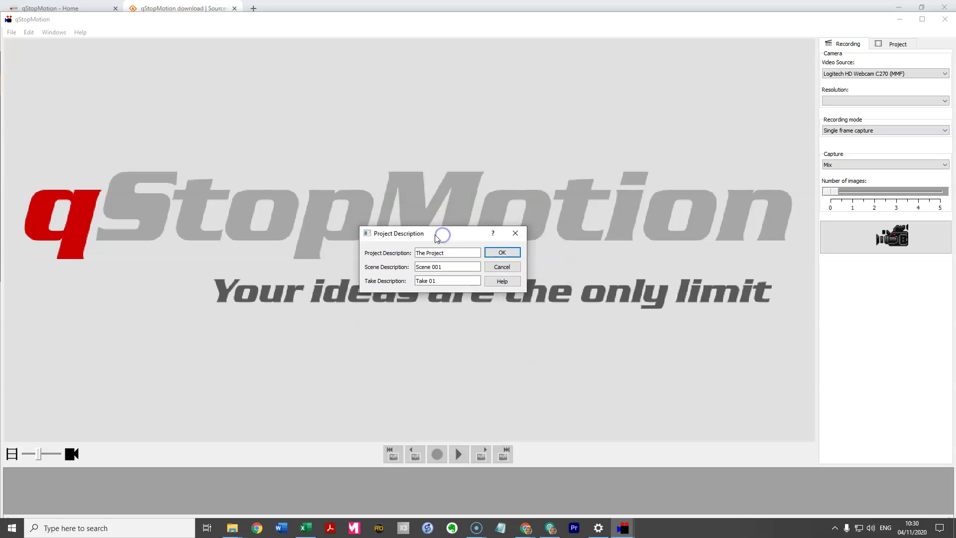
- Accept the defaults The Project, Scene 001 and Take 01, then locate the camera toggle
{"action": "left_click", "coordinate": [501, 252]}
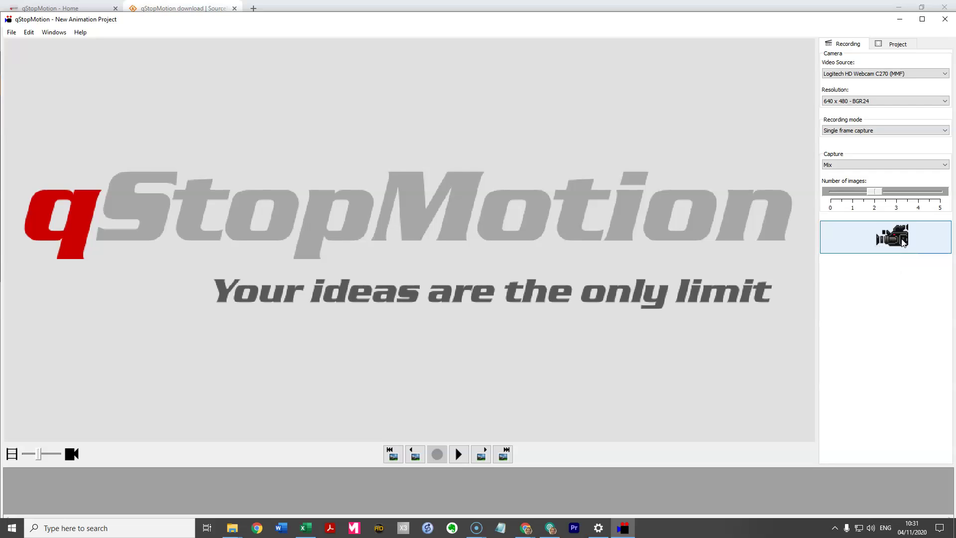
{"action": "left_click", "coordinate": [902, 243]}
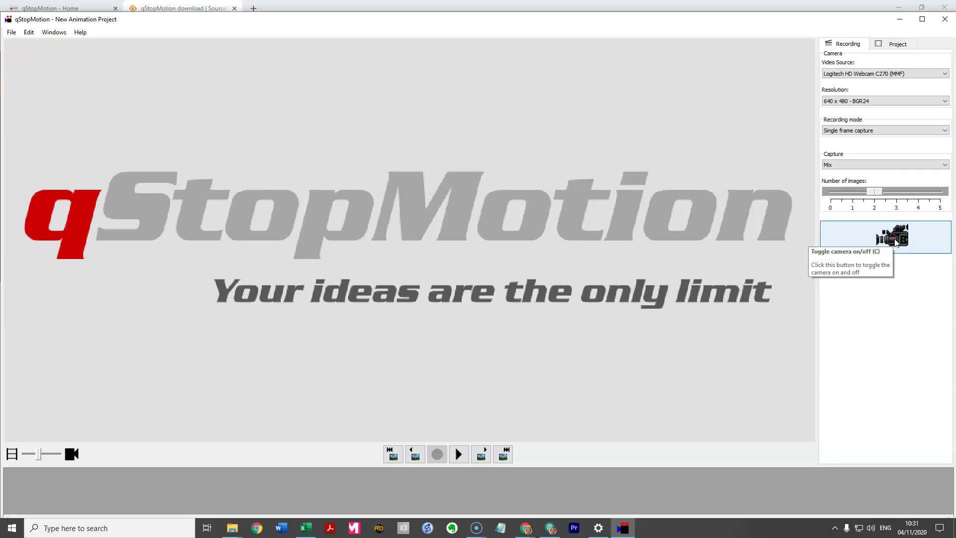
- Switch on the Logitech C270 live view and capture frame 1 of the stapler
{"action": "left_click", "coordinate": [884, 234]}
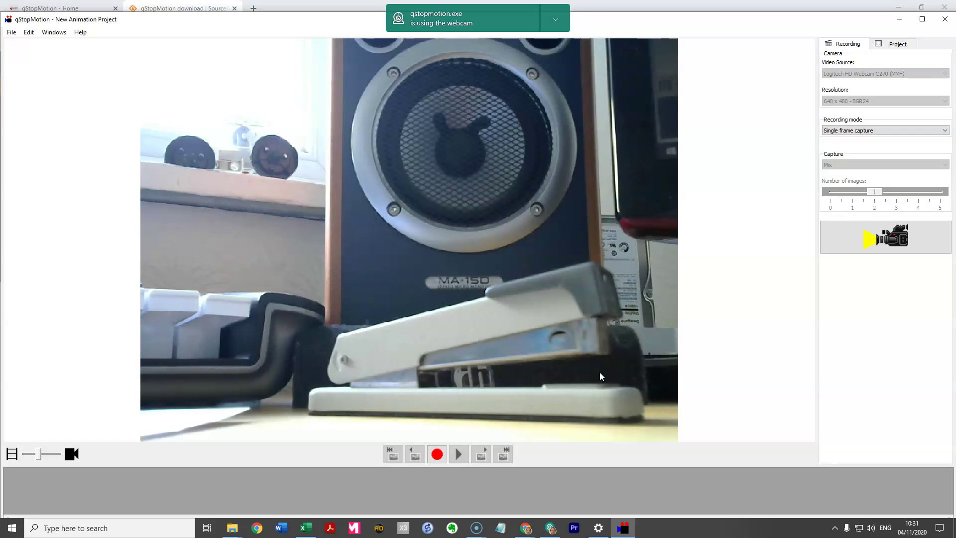
{"action": "key", "text": "space"}
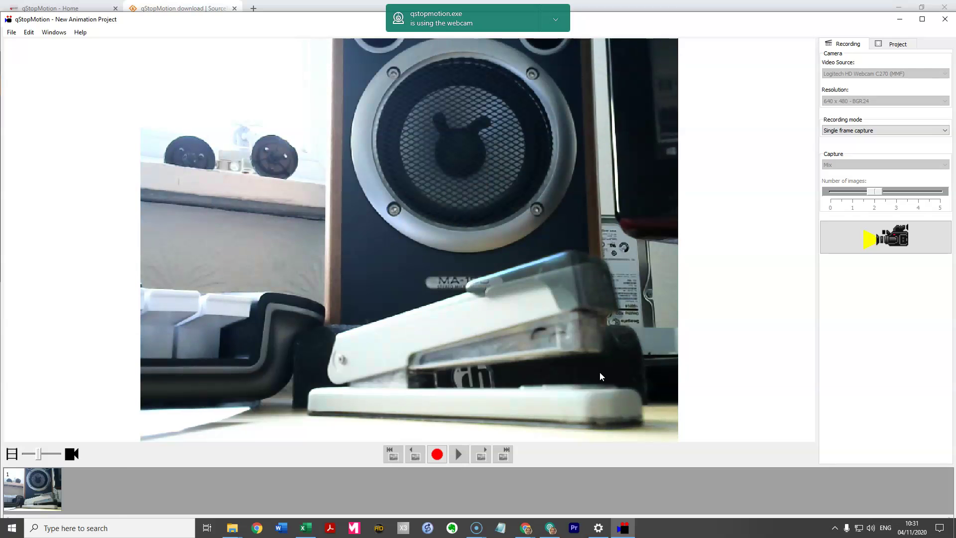
- Capture frames 2 through 10 of the stapler, shifting it slightly between shots
{"action": "key", "text": "space"}
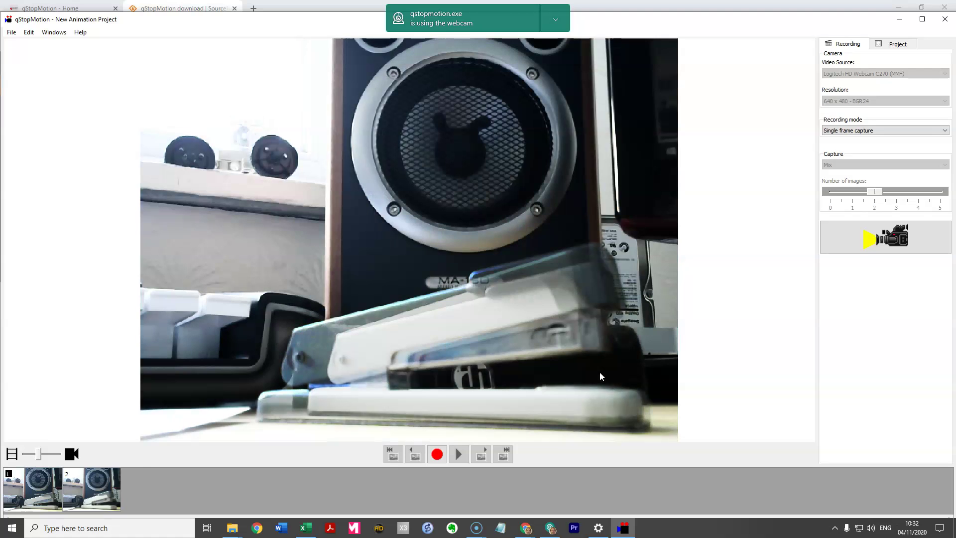
{"action": "key", "text": "space"}
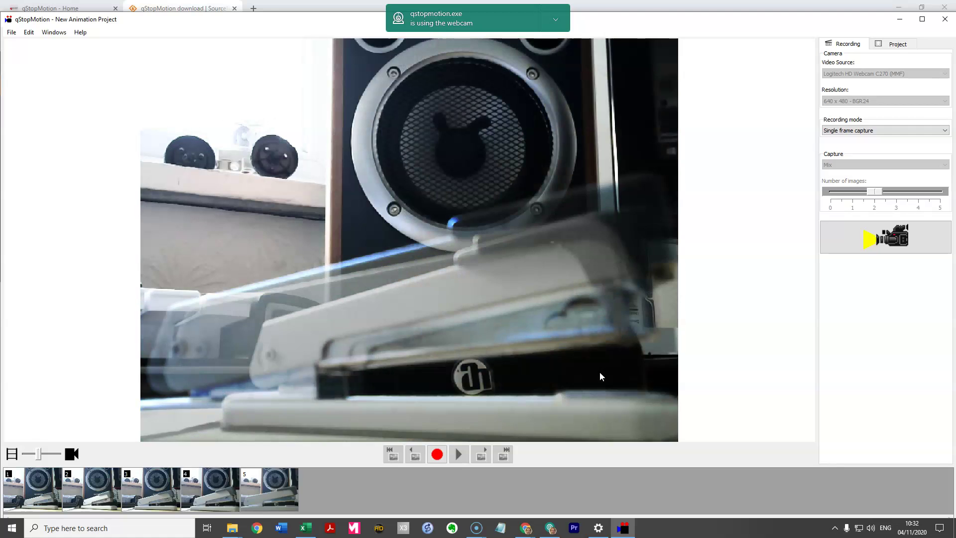
{"action": "key", "text": "space"}
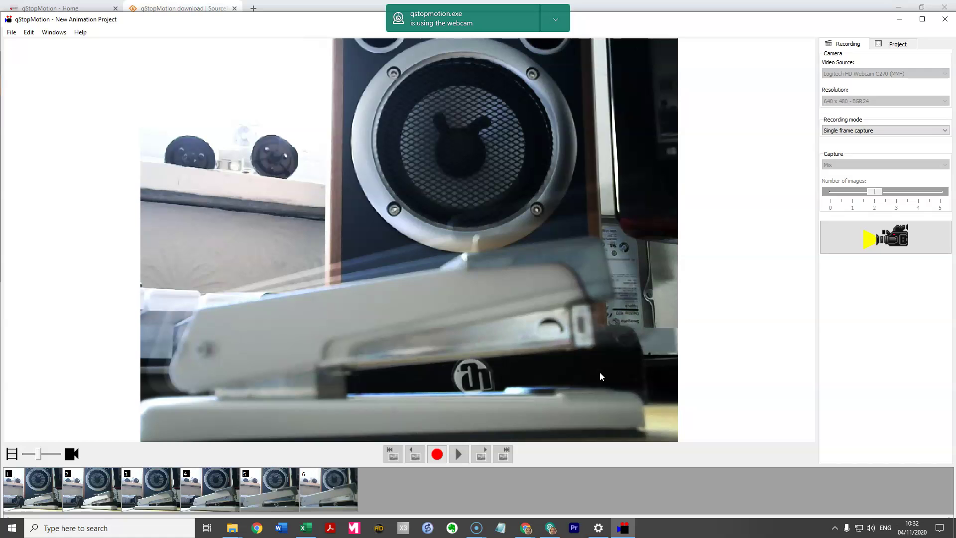
{"action": "key", "text": "space"}
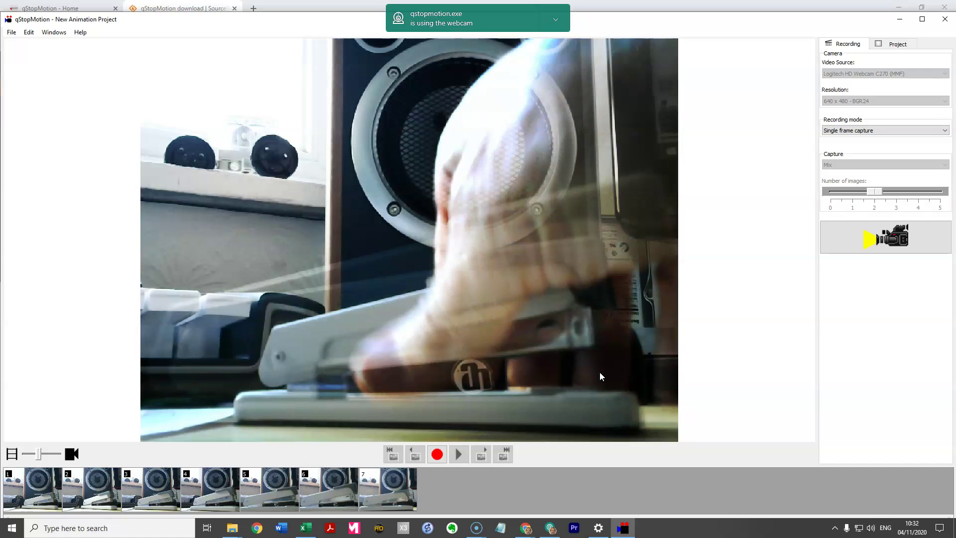
{"action": "key", "text": "space"}
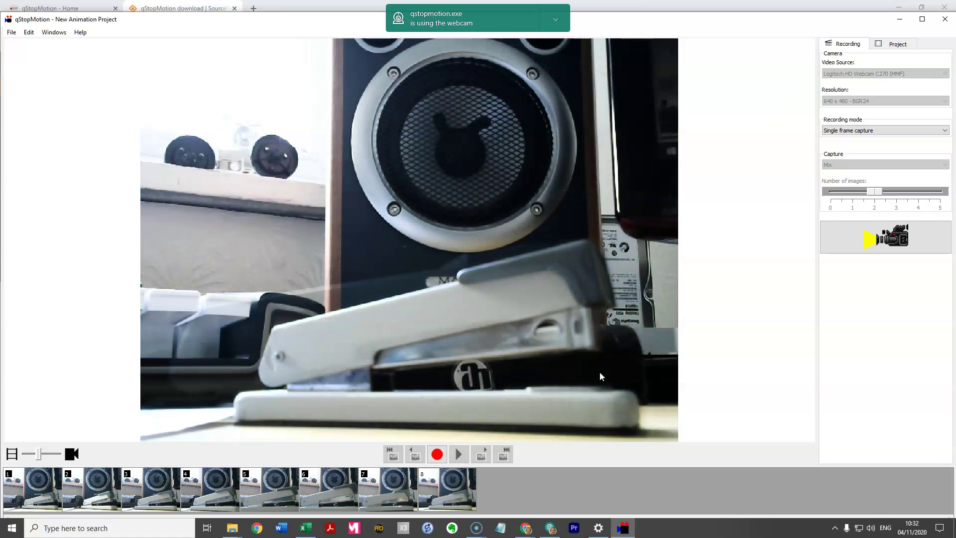
{"action": "key", "text": "space"}
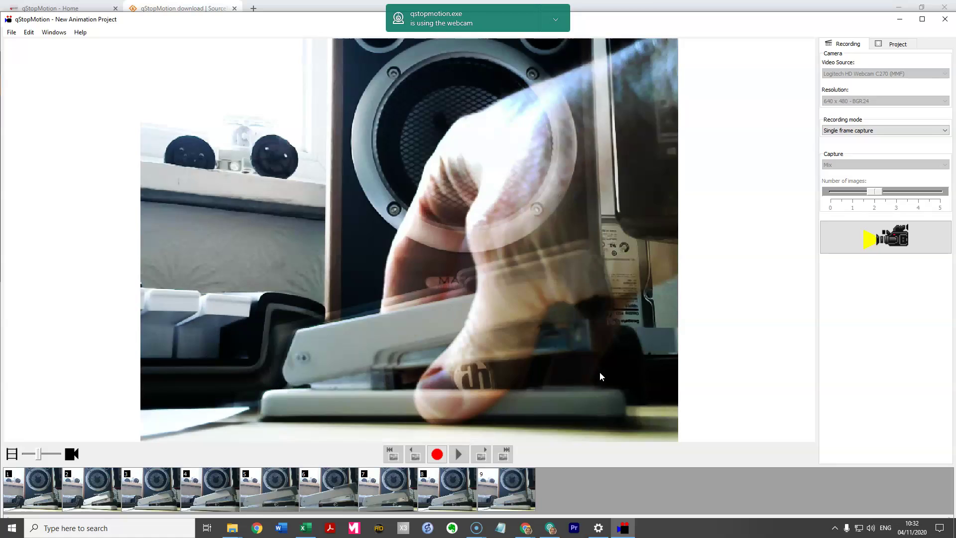
{"action": "key", "text": "space"}
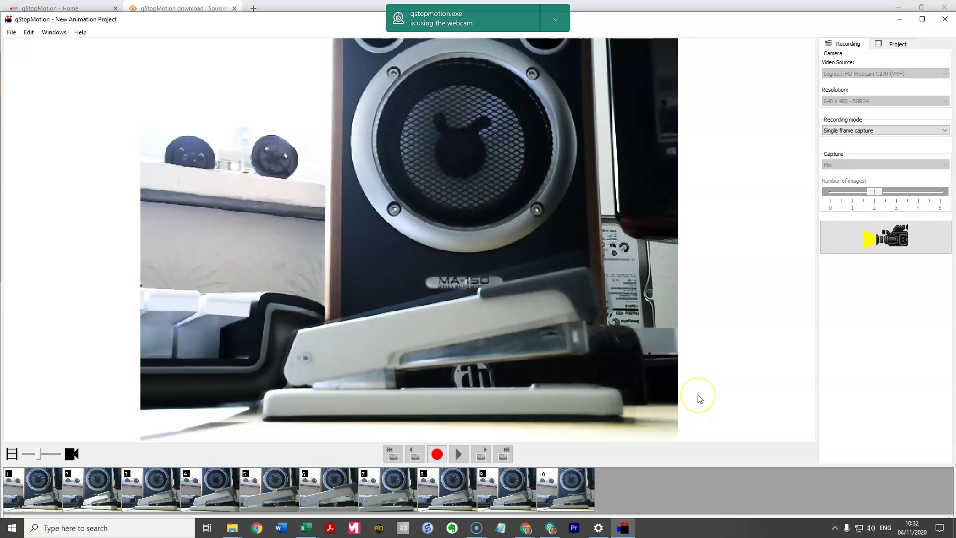
- Turn off the webcam and play the ten-frame stapler animation three times
{"action": "left_click", "coordinate": [878, 241]}
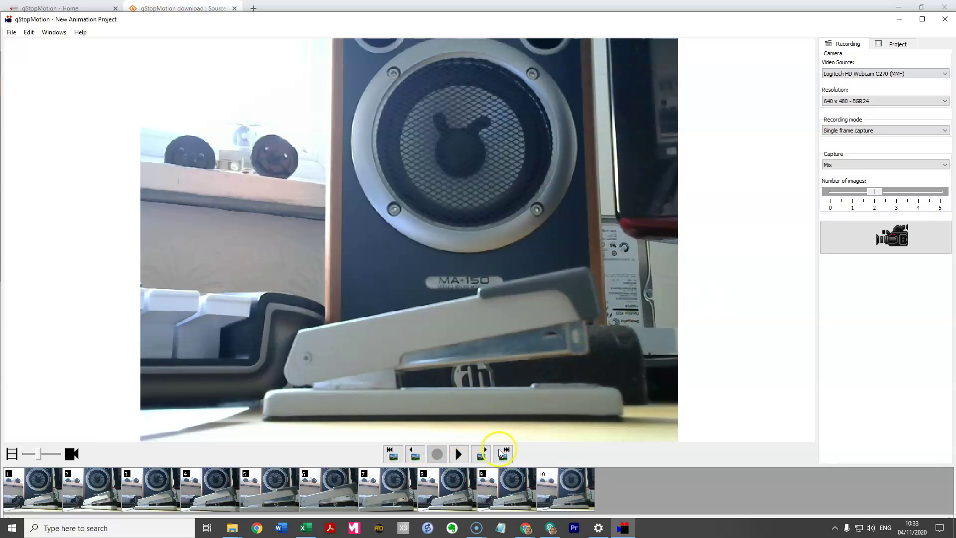
{"action": "left_click", "coordinate": [458, 454]}
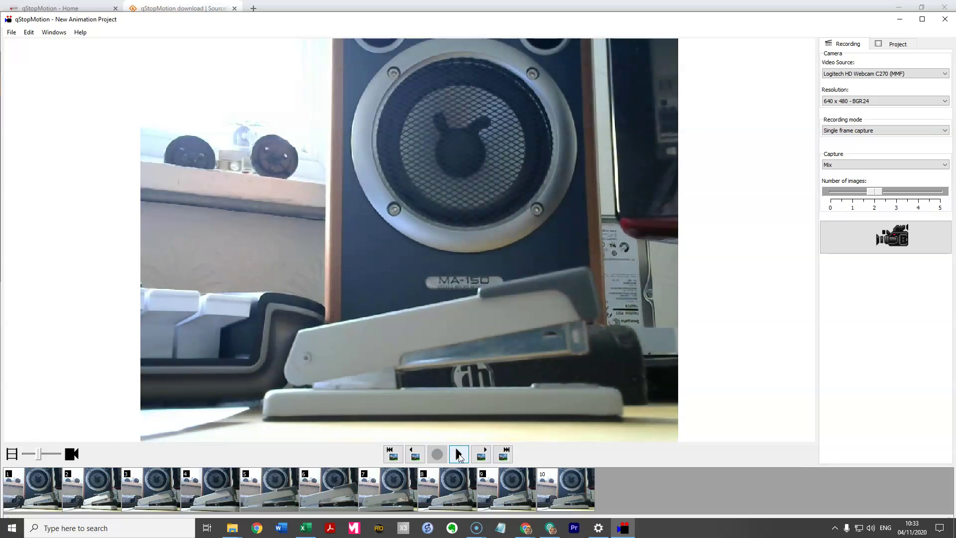
{"action": "left_click", "coordinate": [459, 455]}
{"action": "left_click", "coordinate": [459, 455]}
{"action": "left_click", "coordinate": [730, 427]}
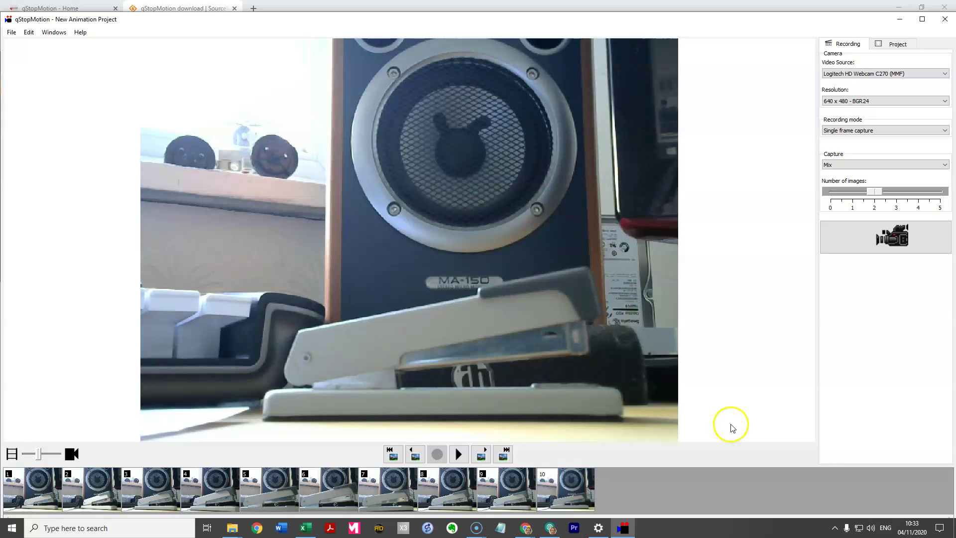